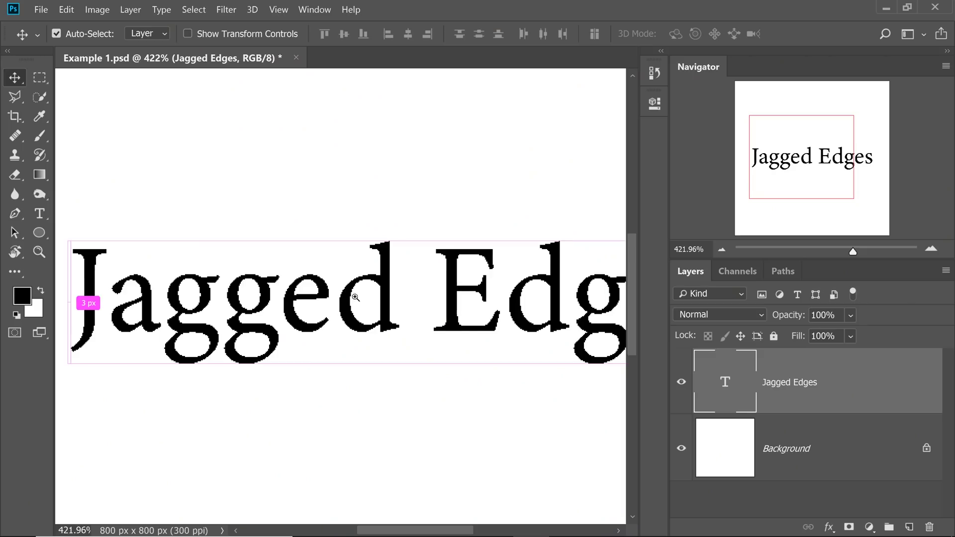
Zoom in and apply Sharp anti-aliasing to the Jagged Edges text, committing the change
scroll(400, 302, "up", 5)
key("ctrl")
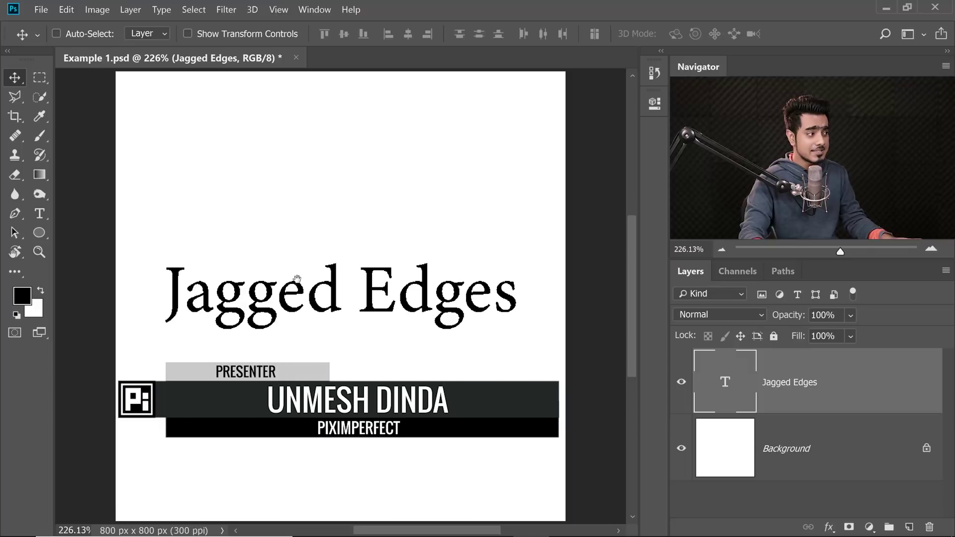
scroll(134, 313, "up", 3)
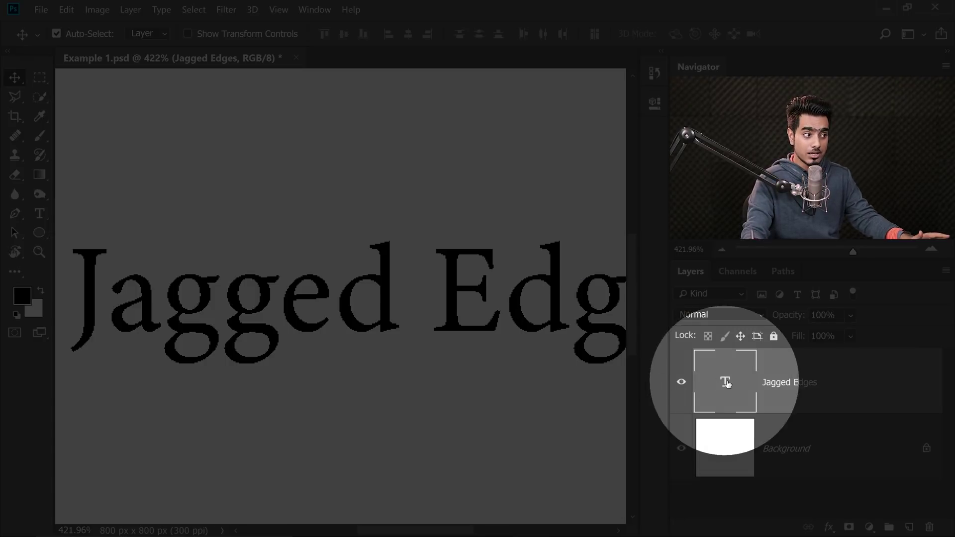
double_click(727, 382)
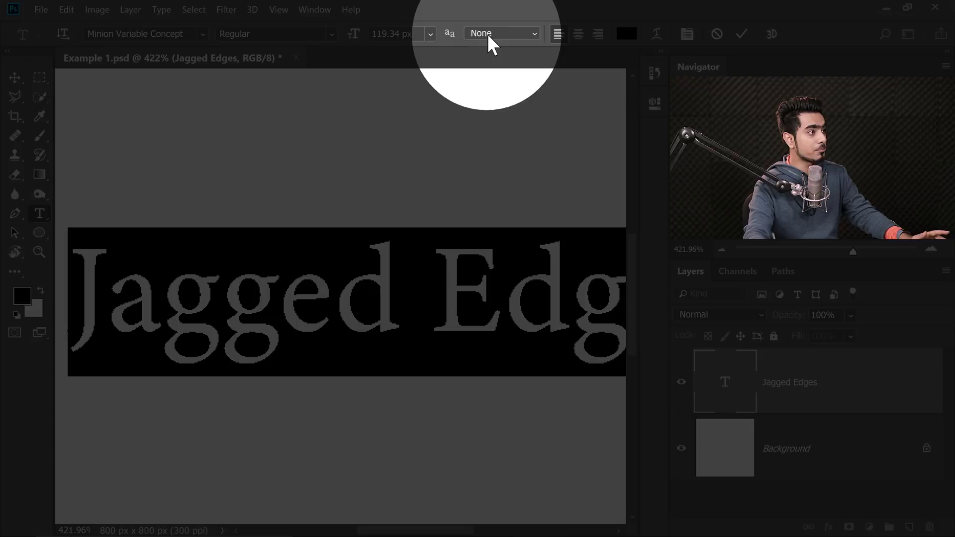
left_click(490, 33)
left_click(492, 59)
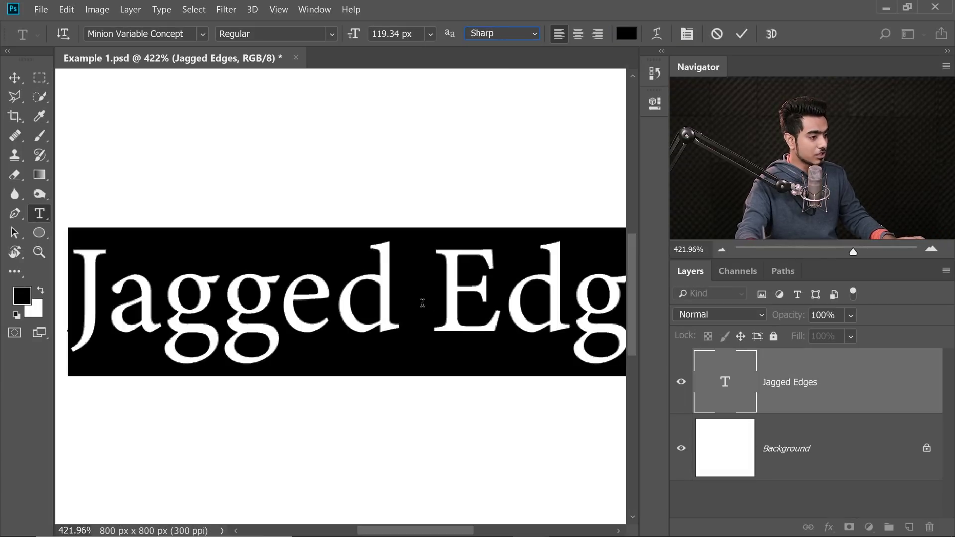
left_click(860, 407)
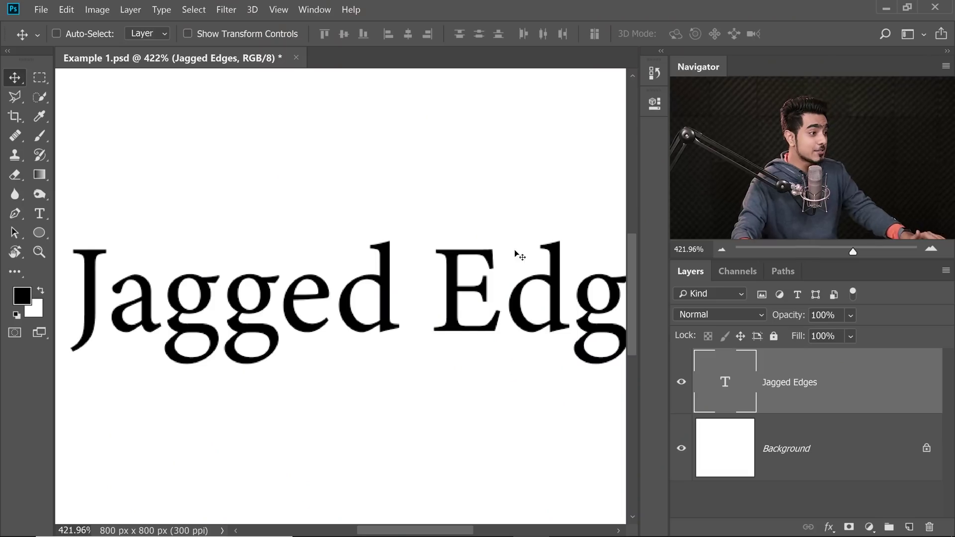
Set the text's anti-aliasing back to None and magnify the letters 'ged' to inspect pixels
double_click(712, 368)
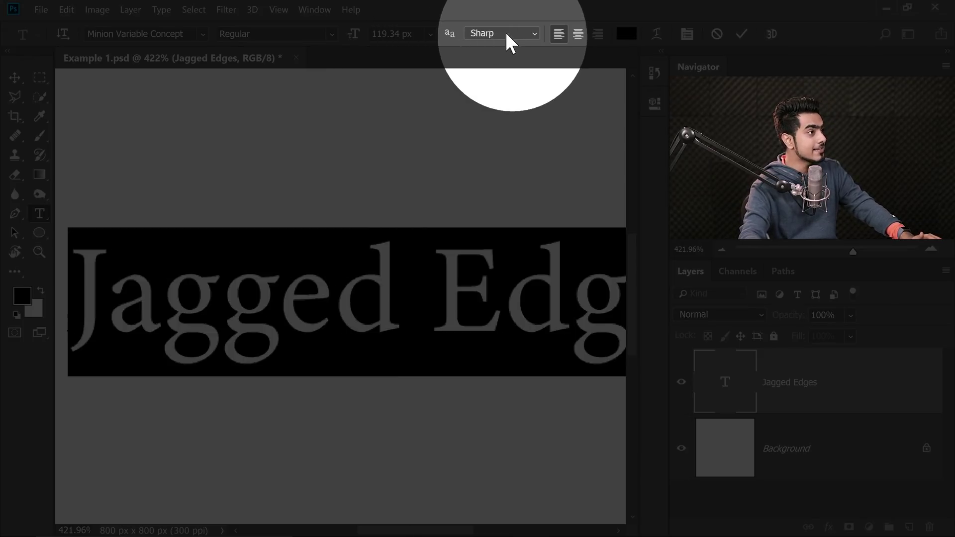
left_click(508, 36)
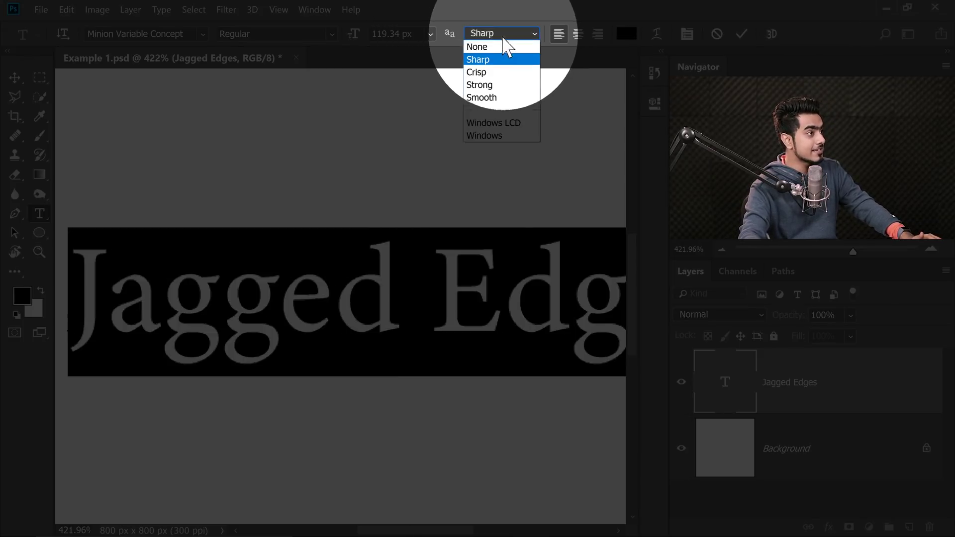
left_click(501, 50)
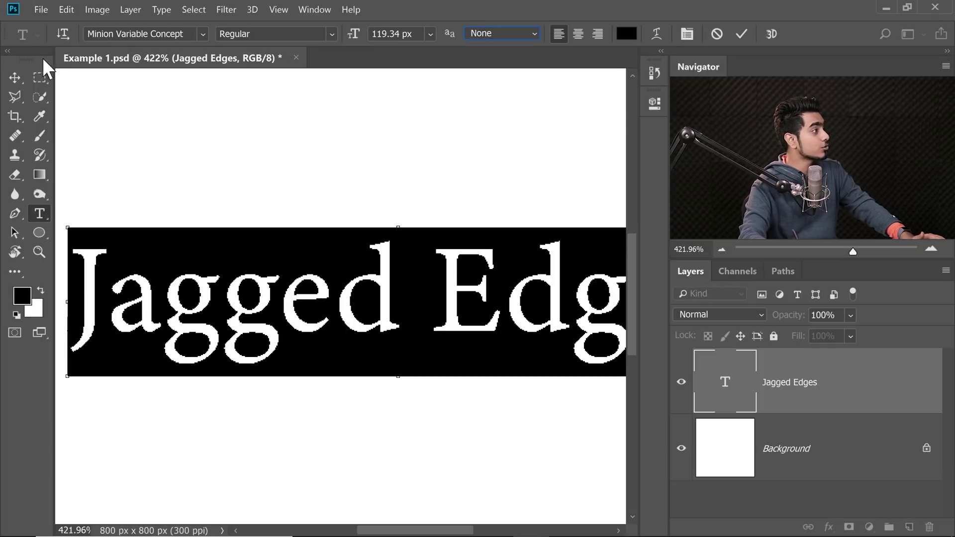
left_click(14, 75)
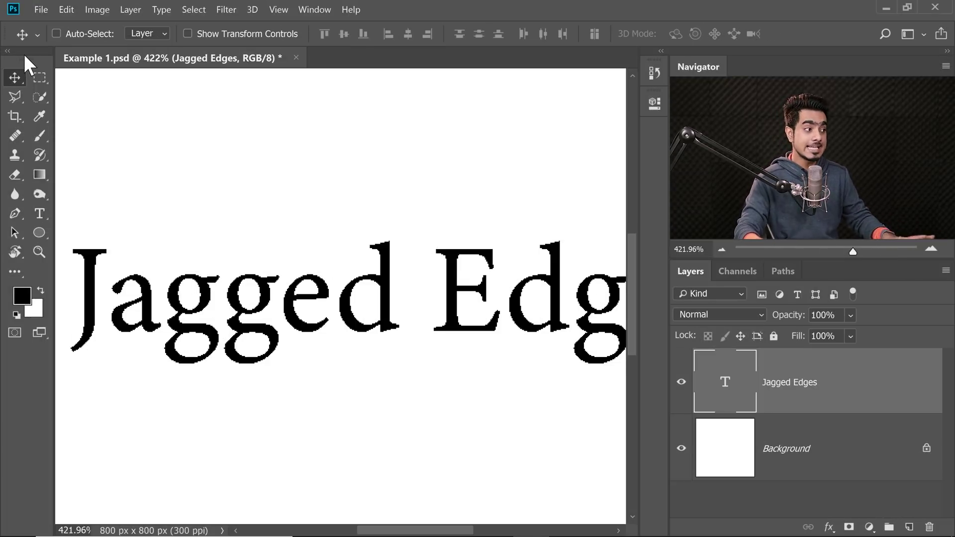
key("ctrl+space")
left_click(375, 296)
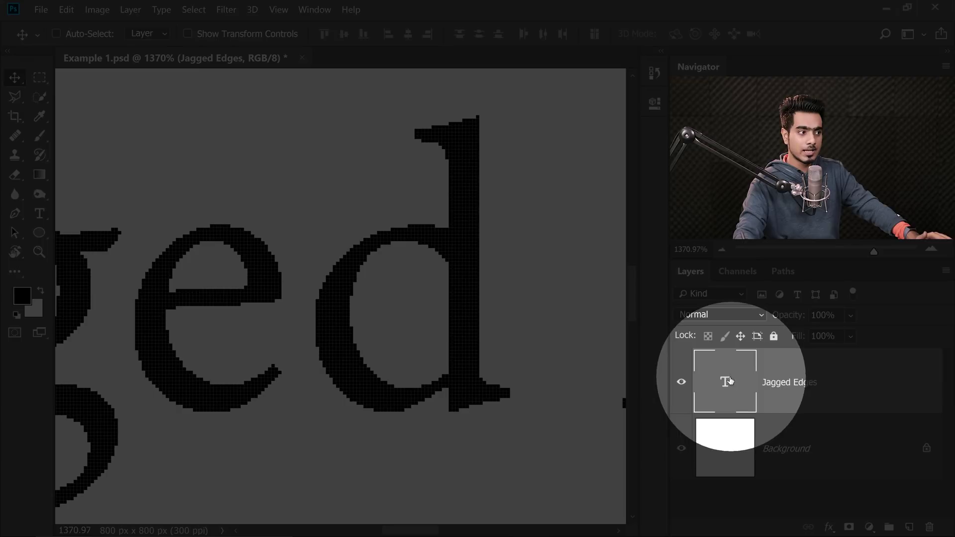
Reapply Sharp anti-aliasing to the Jagged Edges text, commit it, and reselect the layer
double_click(731, 386)
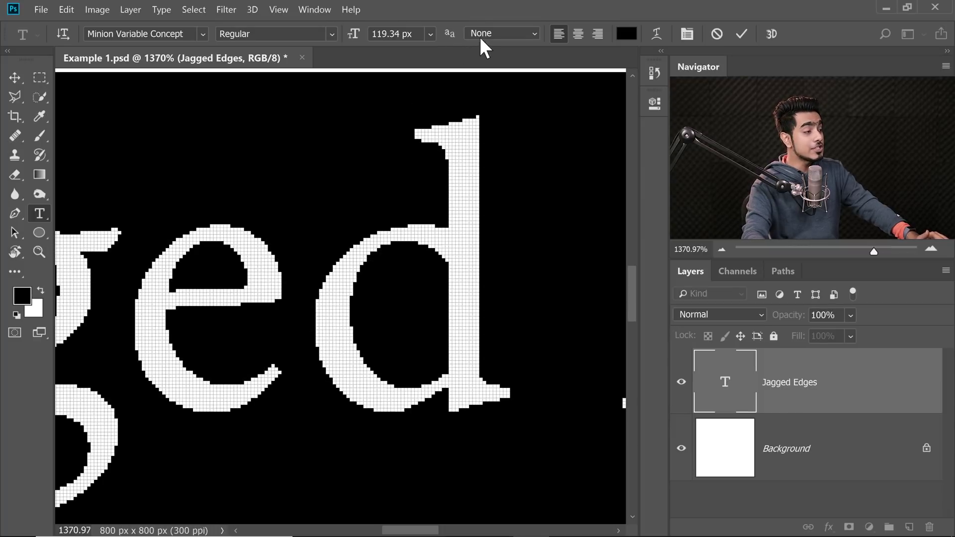
left_click(497, 39)
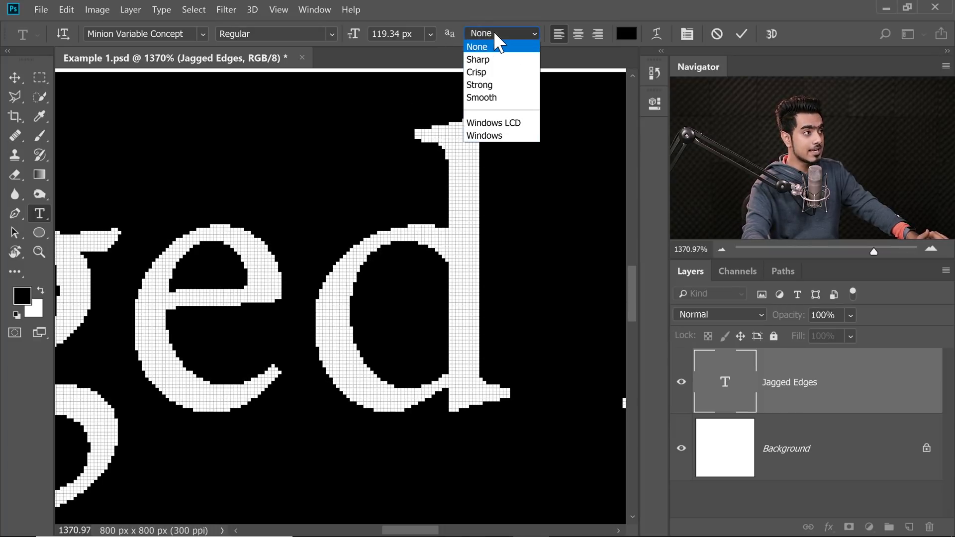
left_click(493, 60)
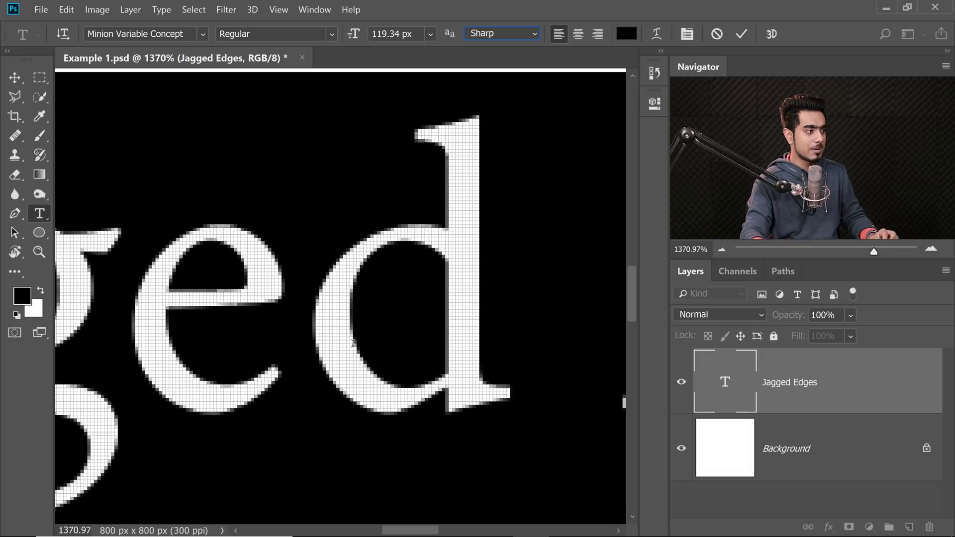
left_click(452, 279)
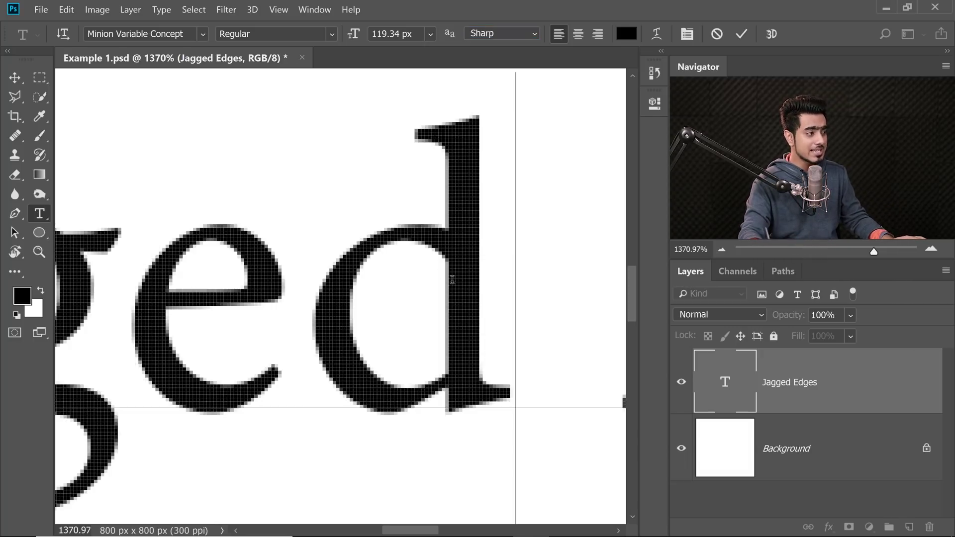
key("ctrl+Return")
key("v")
left_click(787, 442)
left_click(793, 380)
Frame the yellow circle's top-left edge in Example 2 - PiXimperfect and target the empty Fill layer
key("ctrl+0")
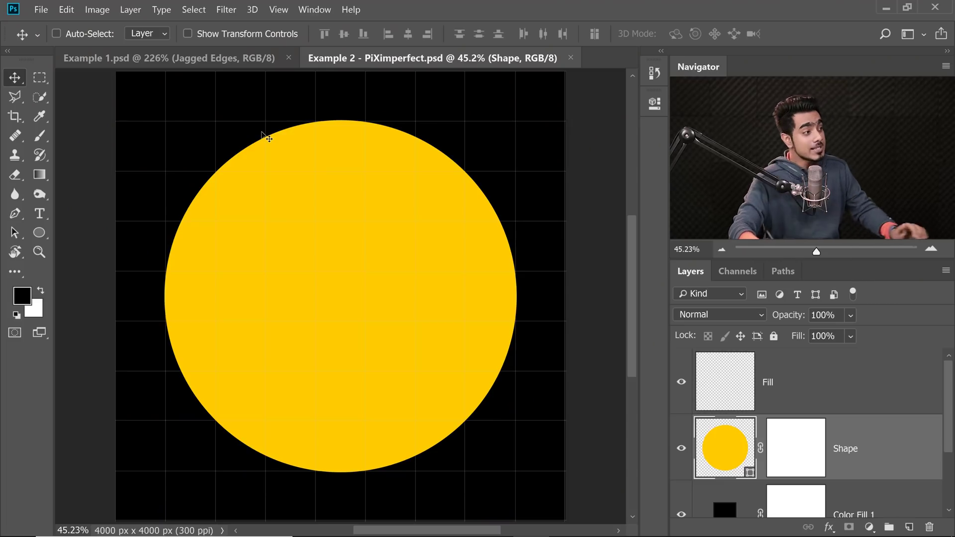
scroll(199, 111, "up", 4)
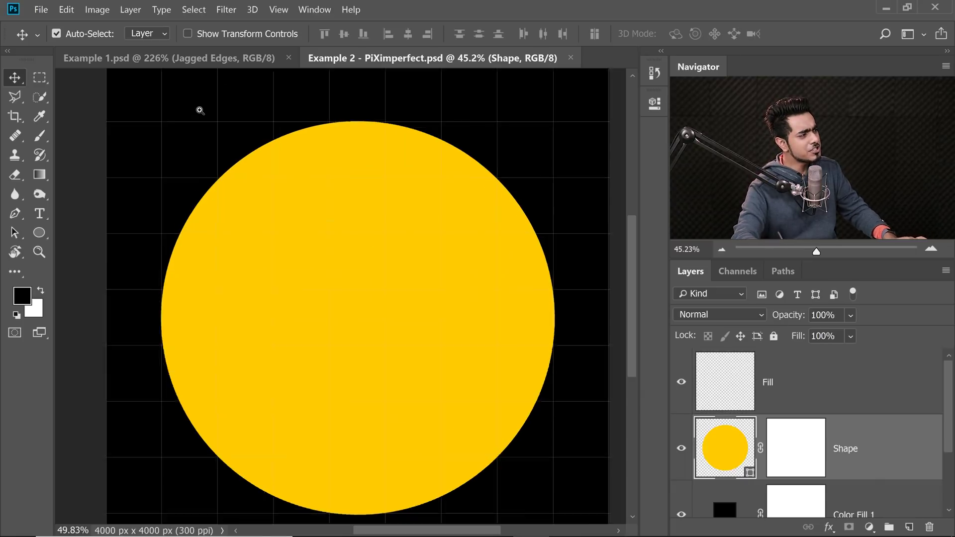
left_click_drag(355, 107, 309, 160)
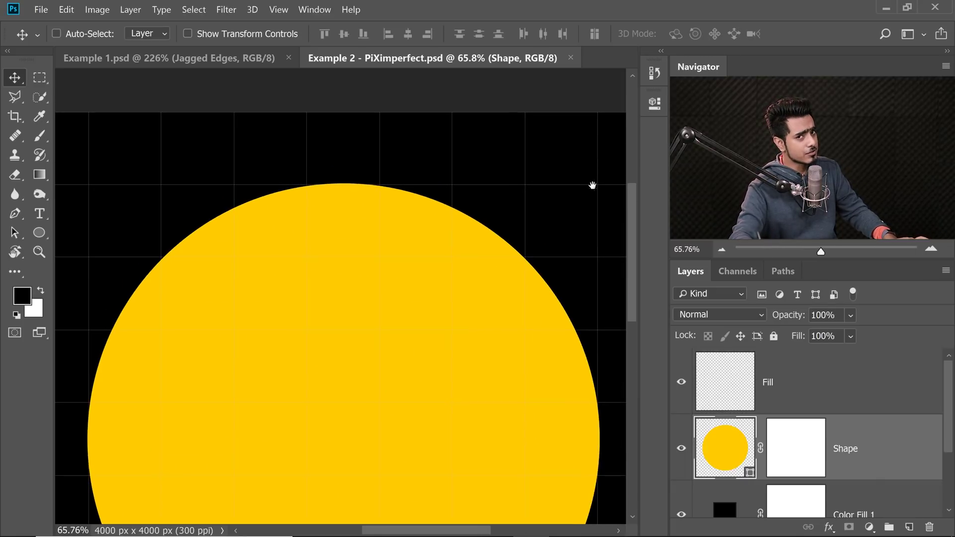
left_click_drag(260, 239, 356, 157)
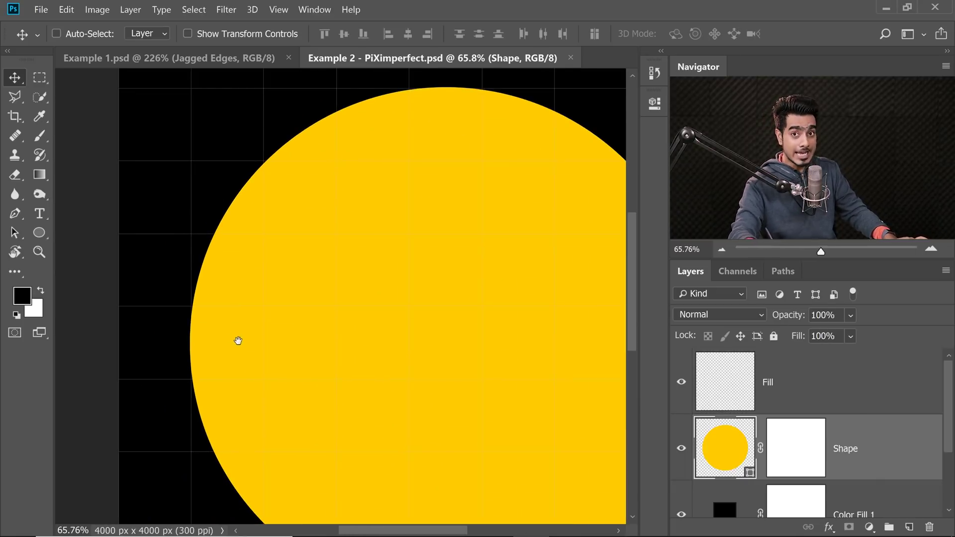
left_click_drag(361, 236, 234, 160)
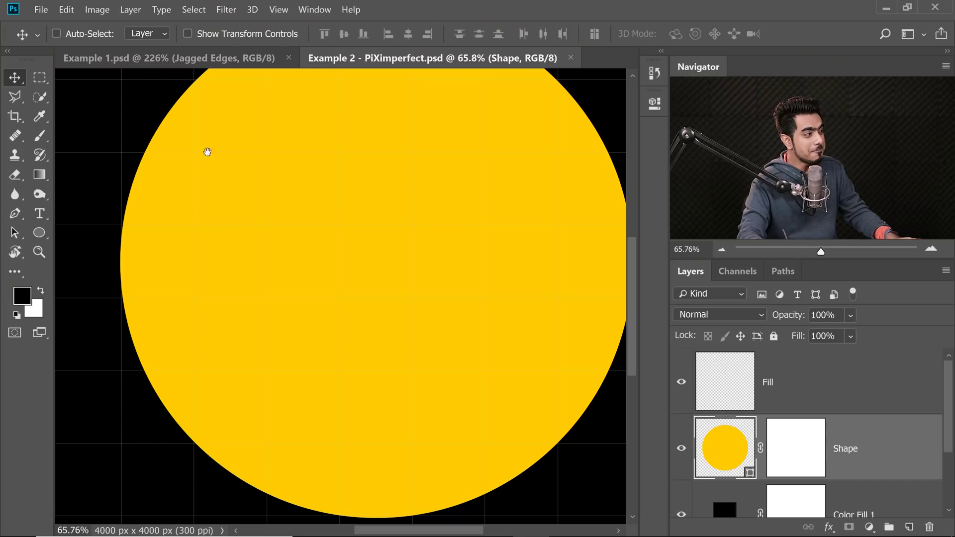
left_click_drag(207, 149, 215, 283)
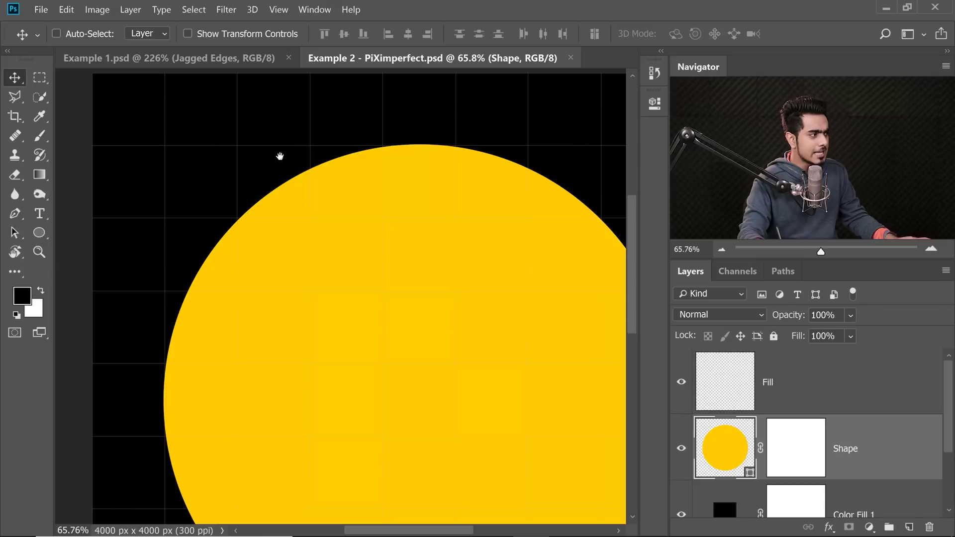
scroll(220, 363, "up", 5)
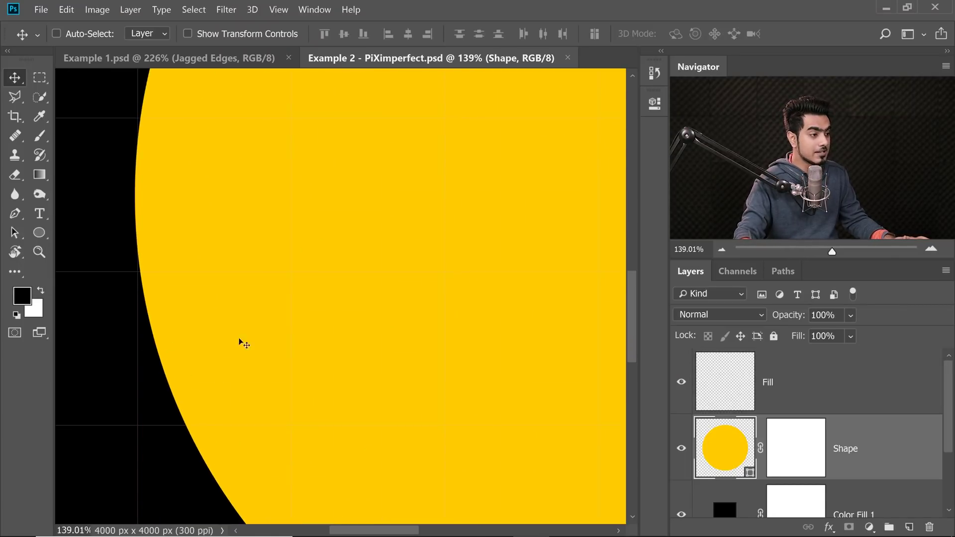
left_click(766, 379)
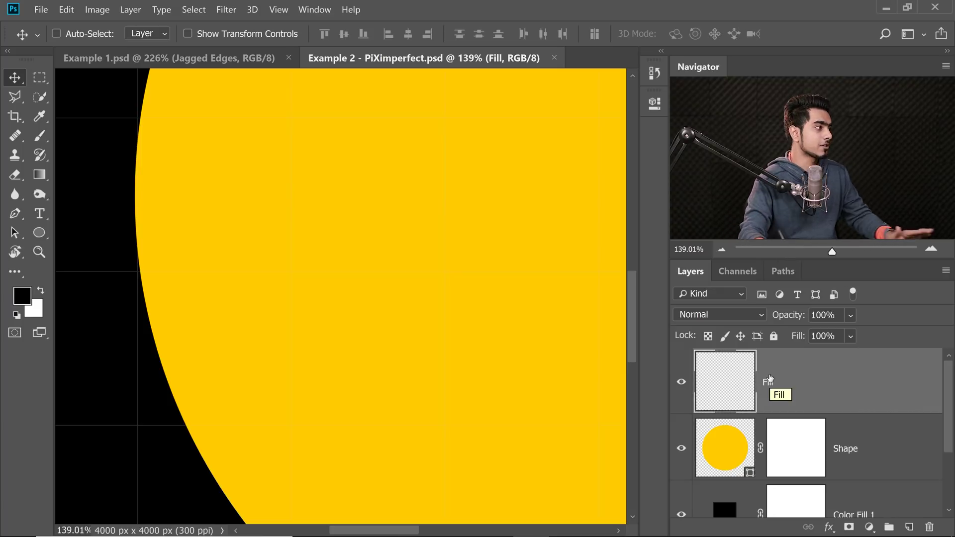
Paint black with a 98 px brush on the Shape layer mask to notch the circle's top edge
left_click(40, 136)
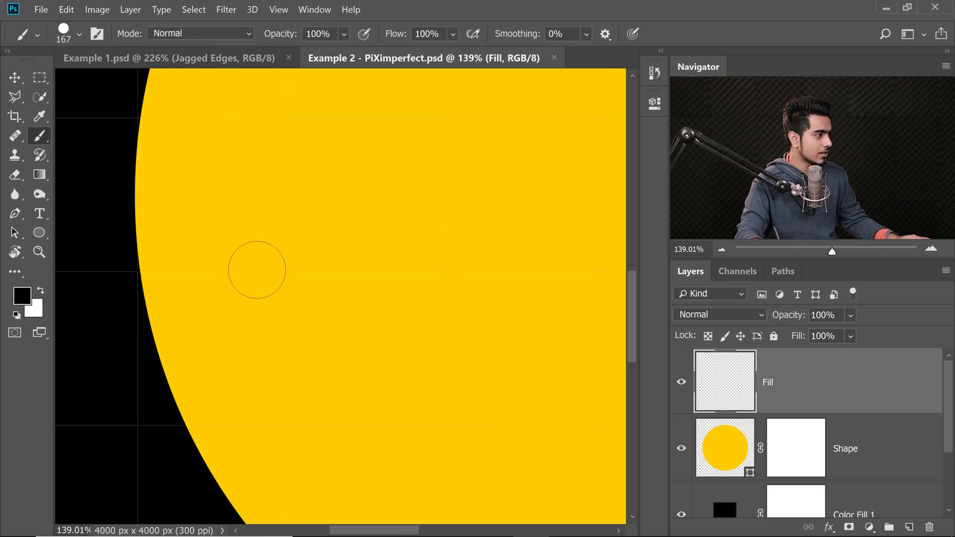
mouse_move(152, 331)
left_mouse_down()
mouse_move(172, 321)
mouse_move(168, 291)
mouse_move(153, 344)
left_mouse_up()
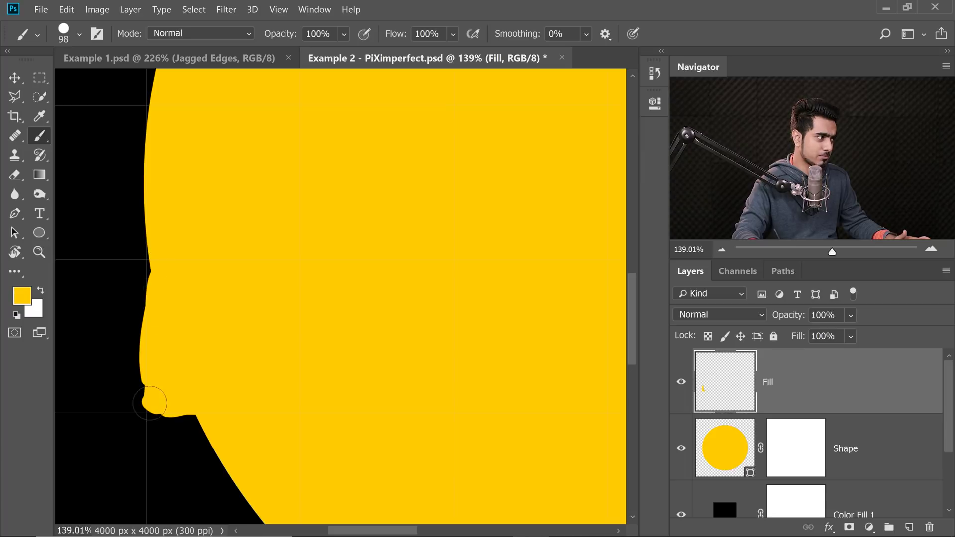
scroll(214, 415, "up", 10)
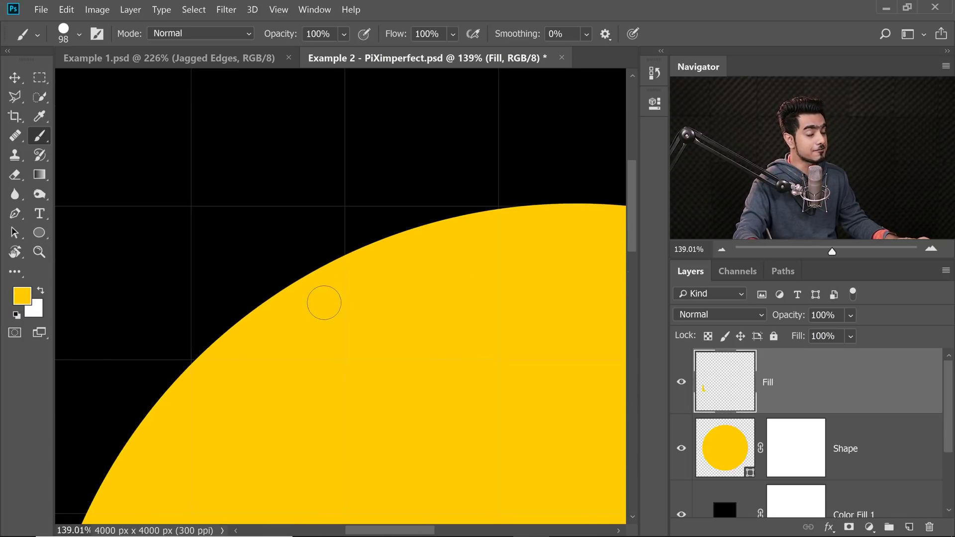
left_click(796, 449)
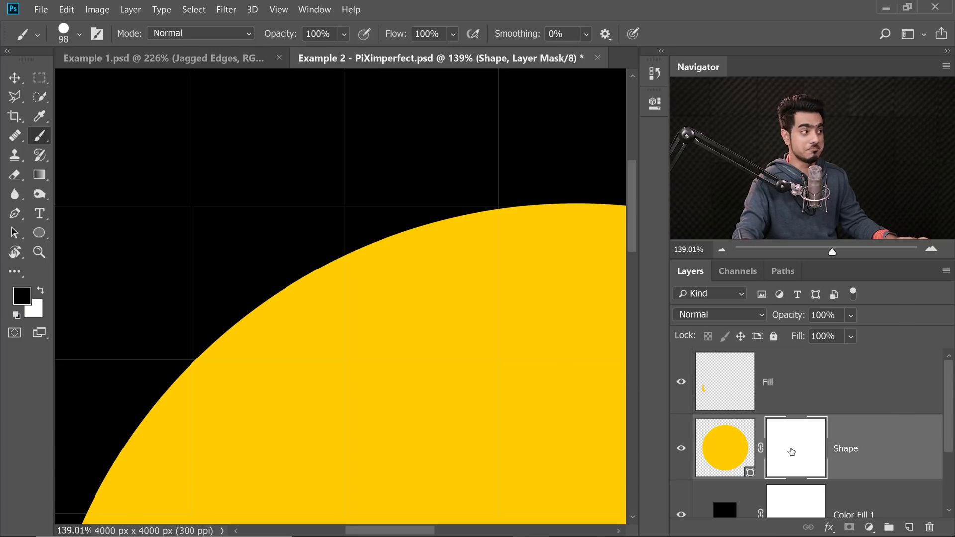
mouse_move(333, 240)
left_mouse_down()
mouse_move(336, 337)
mouse_move(242, 314)
mouse_move(214, 324)
mouse_move(232, 332)
mouse_move(223, 345)
mouse_move(310, 351)
left_mouse_up()
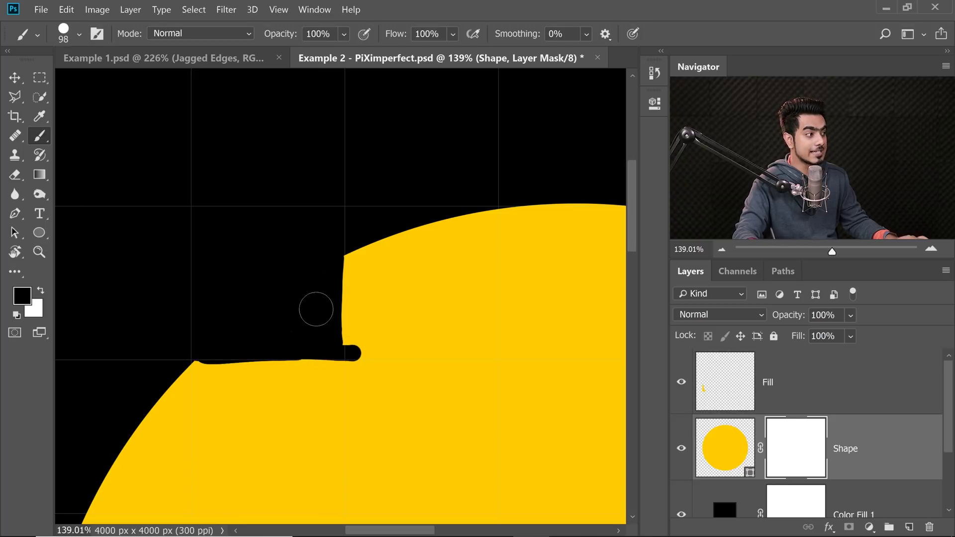
scroll(345, 316, "down", 10)
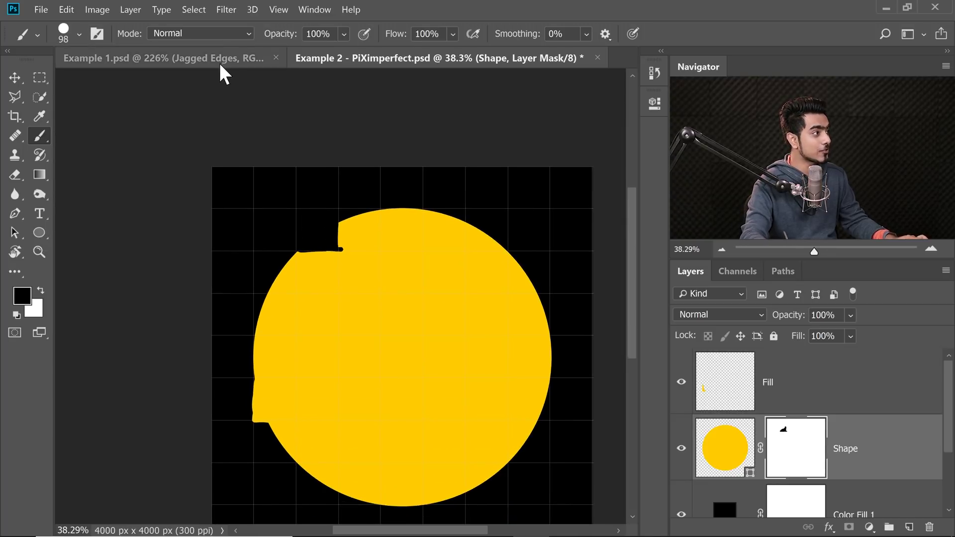
left_click(224, 75)
Zoom in on the Jagged Edges text and change its anti-aliasing from Sharp to None
left_click_drag(334, 265, 547, 318)
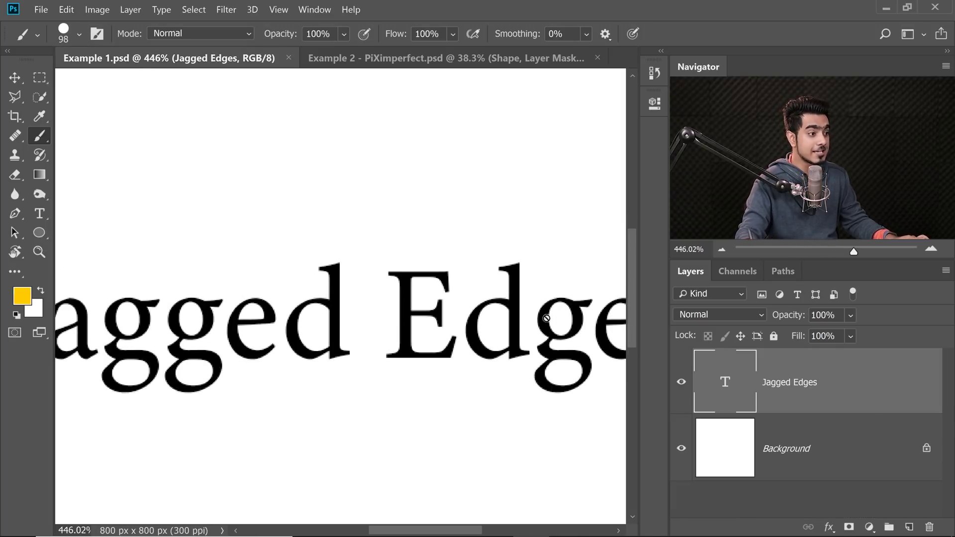
double_click(727, 381)
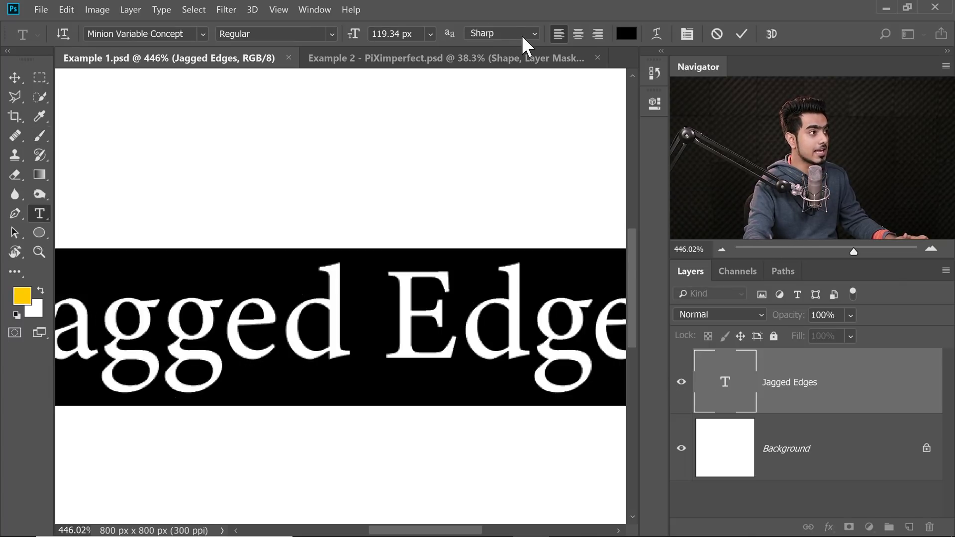
left_click(523, 36)
left_click(512, 44)
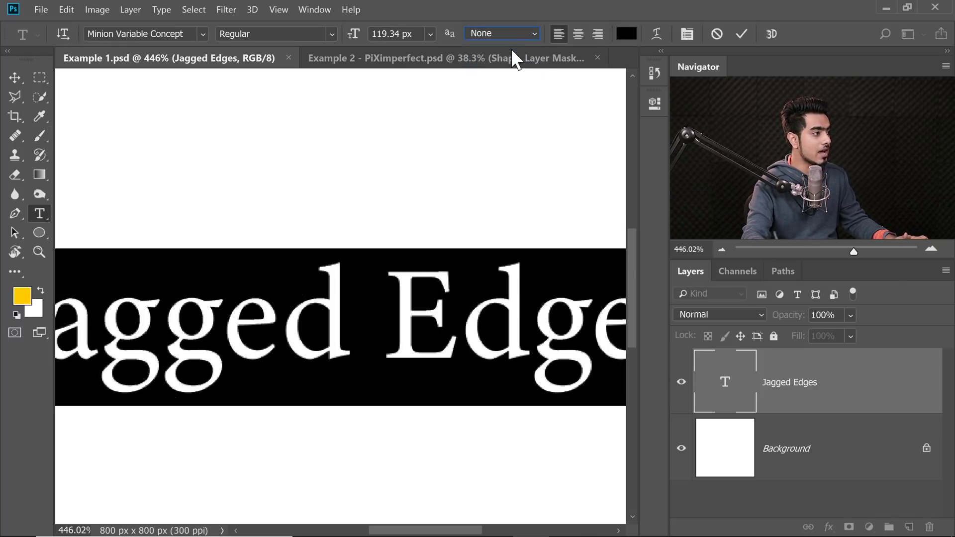
left_click(20, 78)
scroll(356, 298, "up", 6)
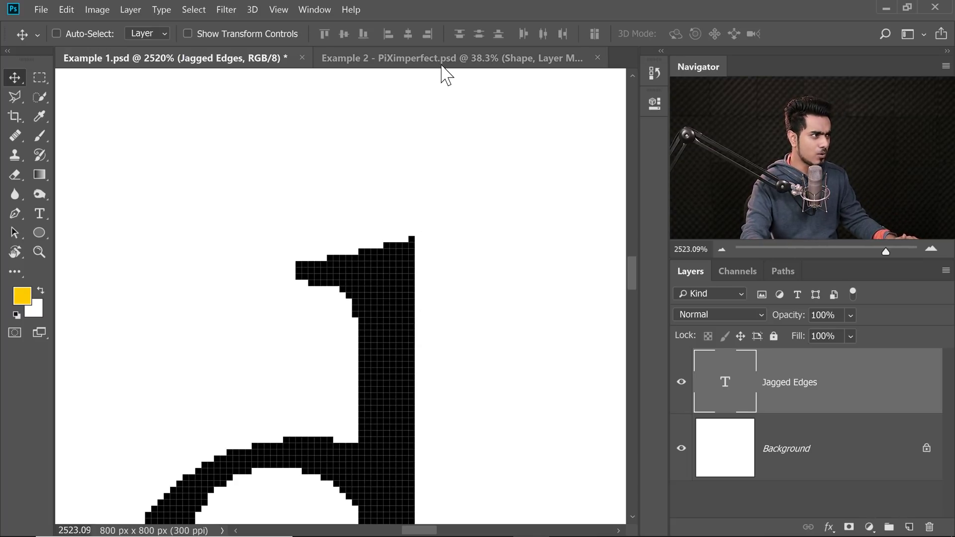
Change the Jagged Edges text anti-aliasing to Sharp and exit text editing to view it
double_click(732, 381)
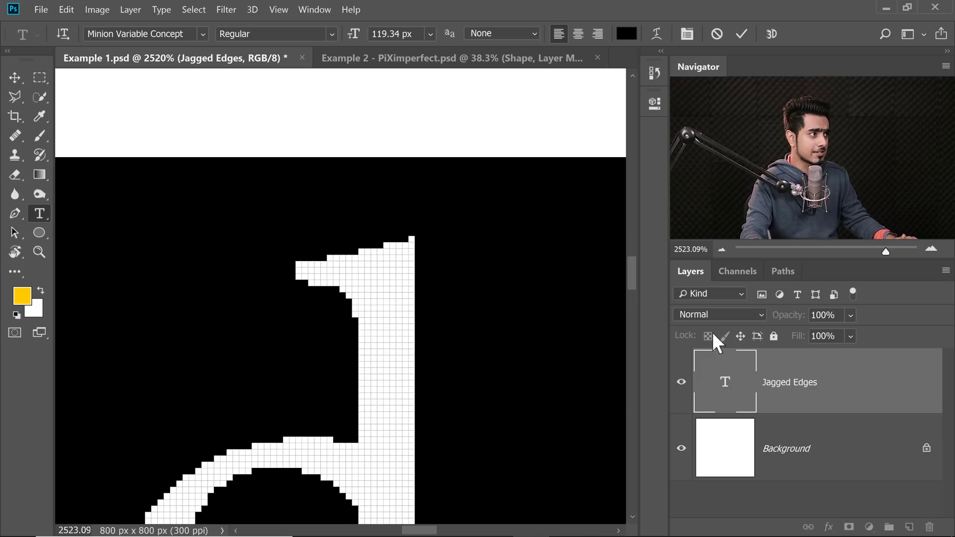
left_click(503, 34)
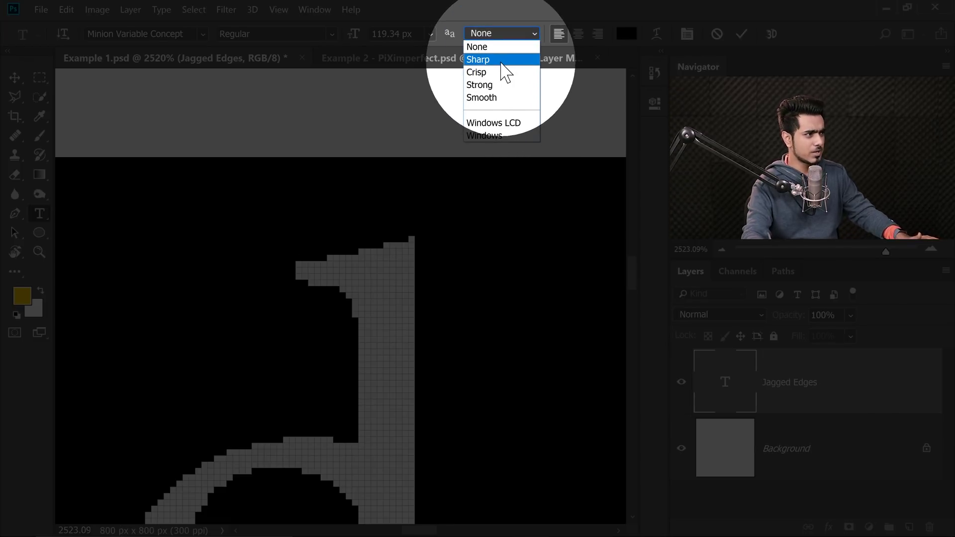
left_click(503, 61)
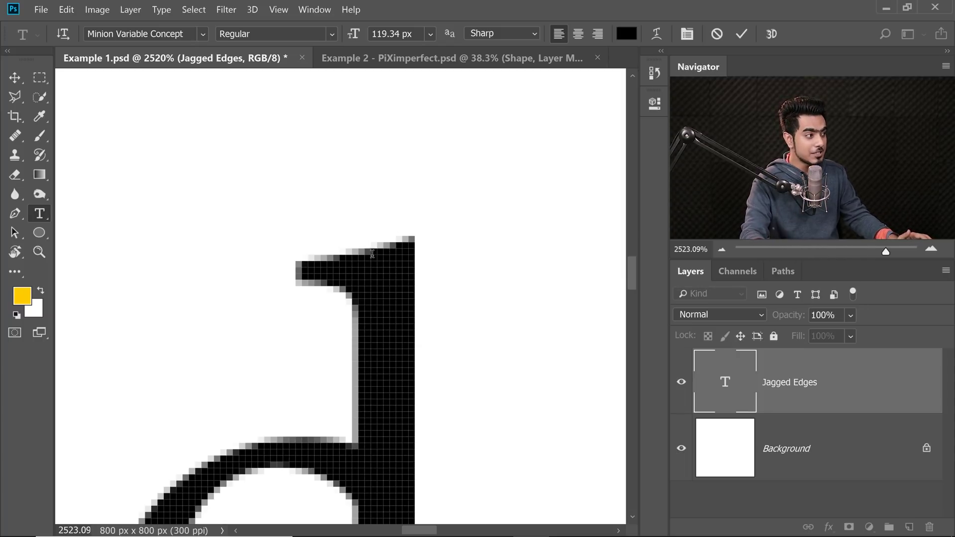
left_click(14, 76)
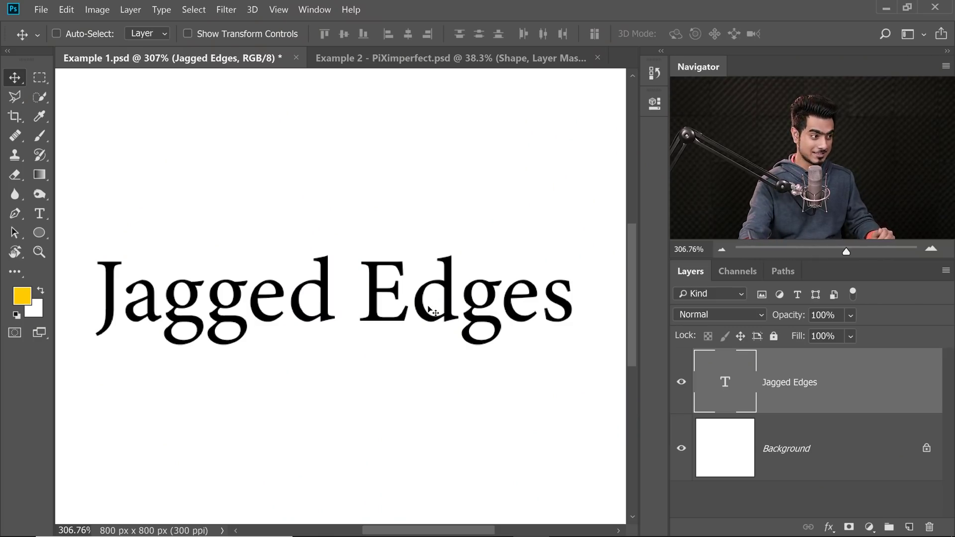
Zoom in on the letters, set the text's anti-aliasing to Crisp, and hide the selection highlight
double_click(722, 388)
left_click(498, 30)
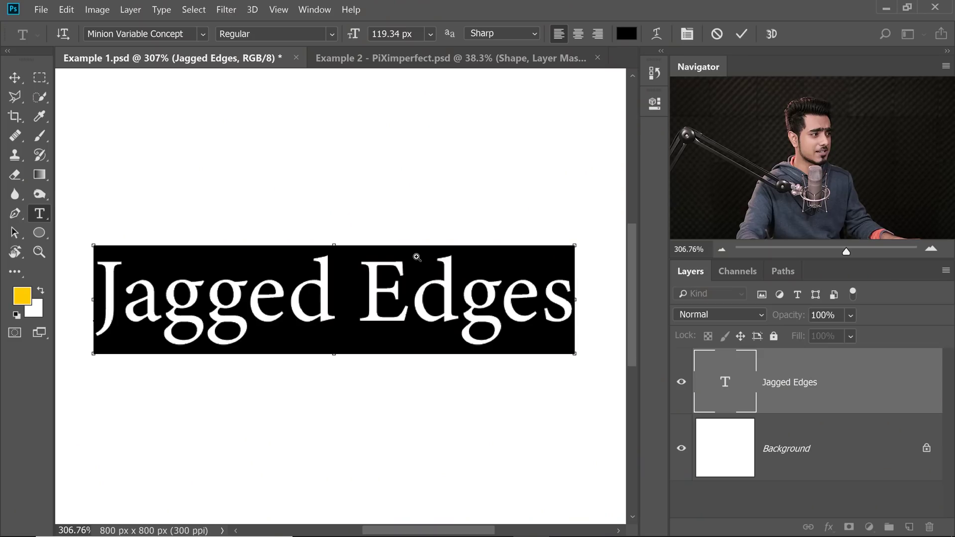
left_click(428, 258)
left_click_drag(429, 258, 429, 258)
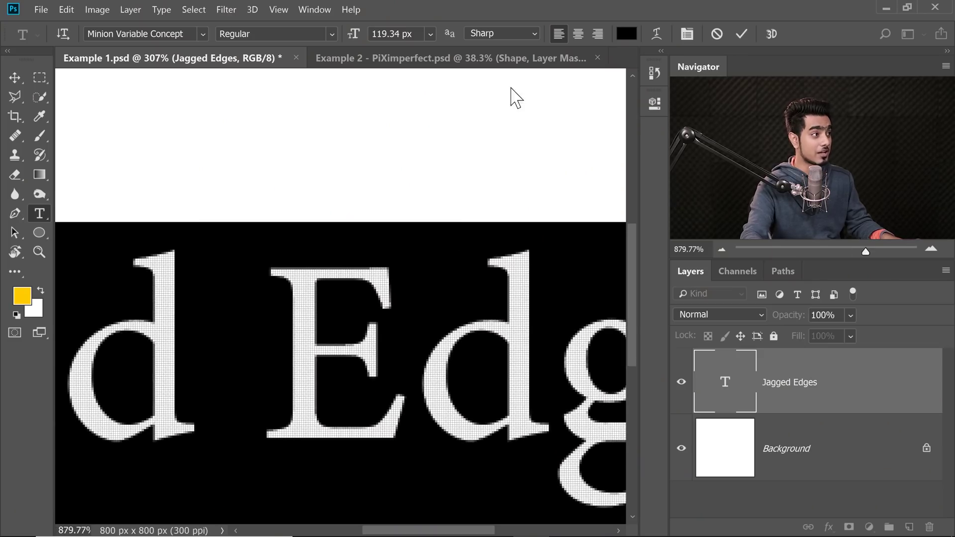
left_click(510, 29)
left_click(502, 71)
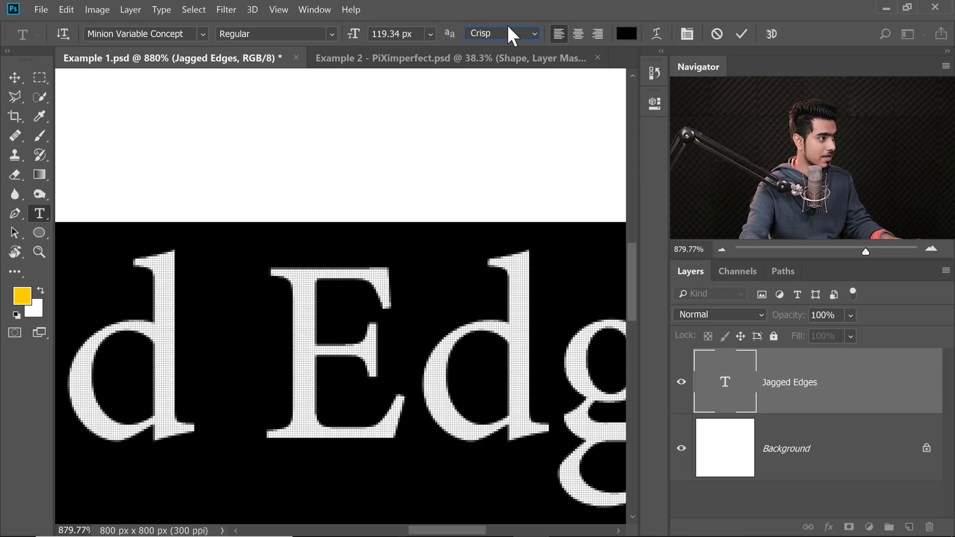
scroll(464, 295, "down", 4)
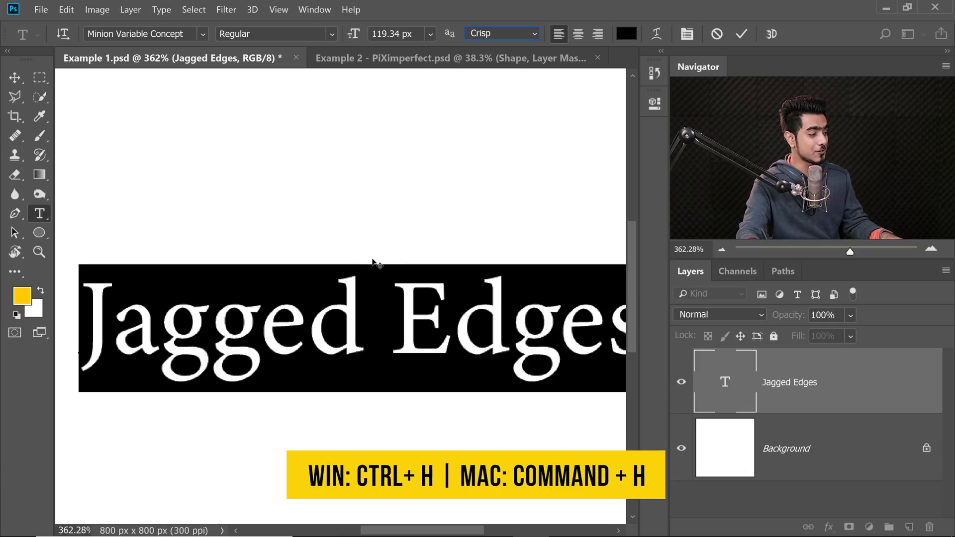
key("ctrl+h")
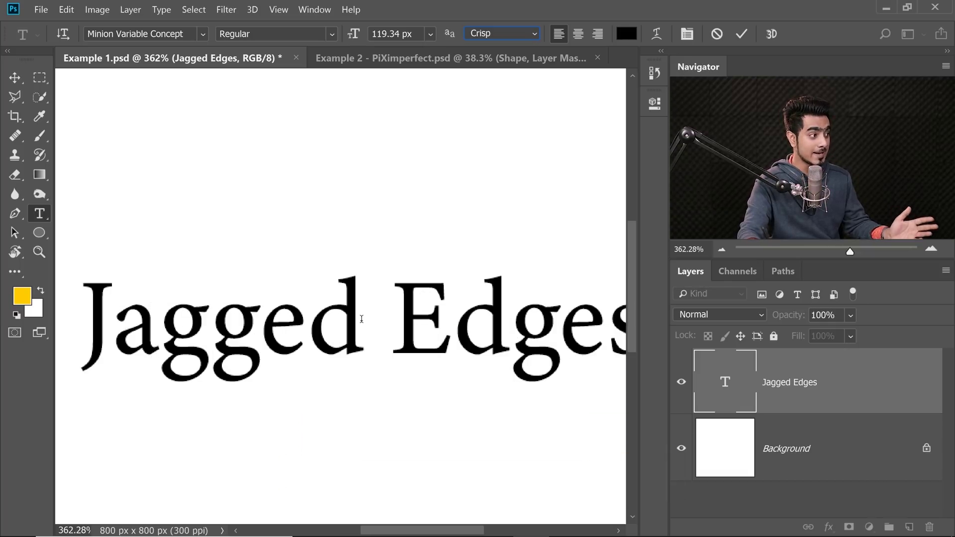
Compare Sharp against Crisp anti-aliasing, ending back on Crisp
left_click(513, 34)
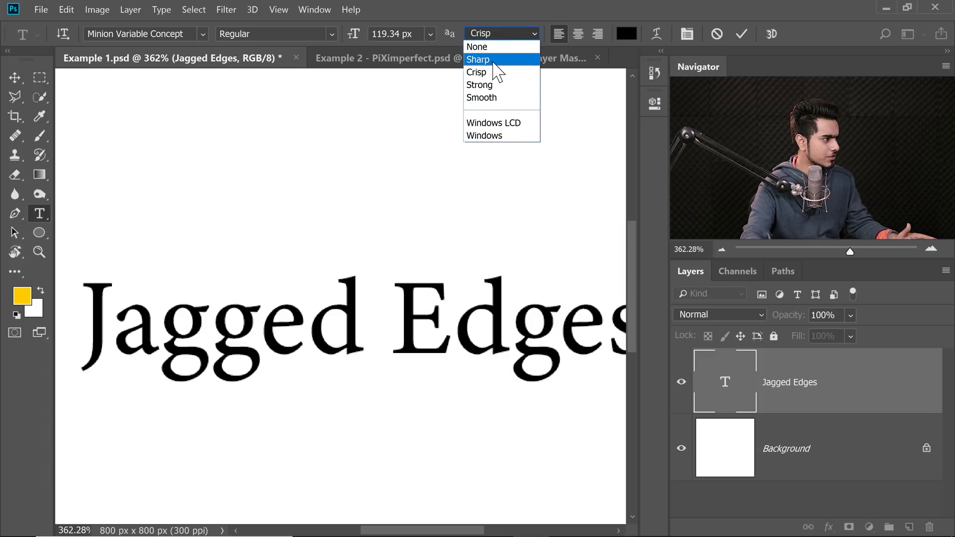
left_click(478, 59)
left_click(502, 33)
left_click(492, 72)
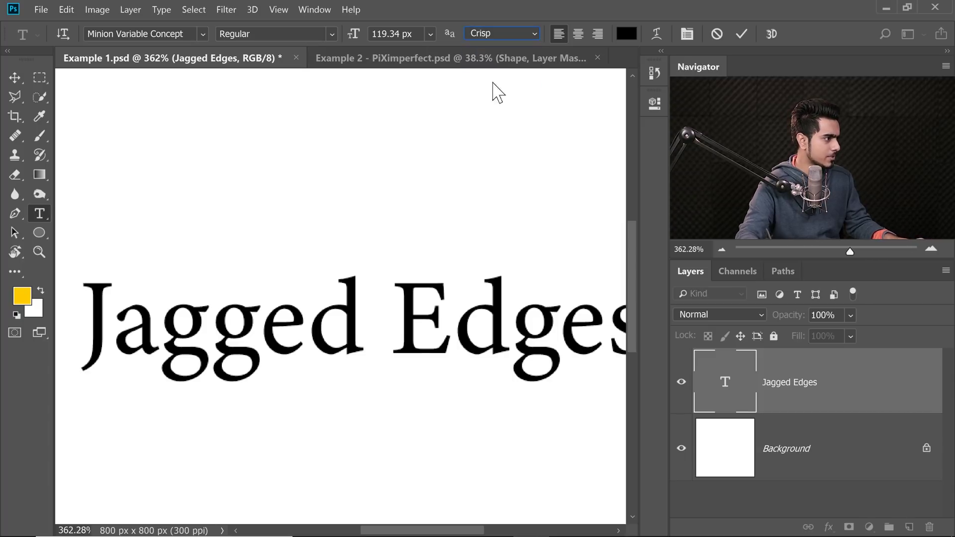
scroll(321, 323, "up", 5)
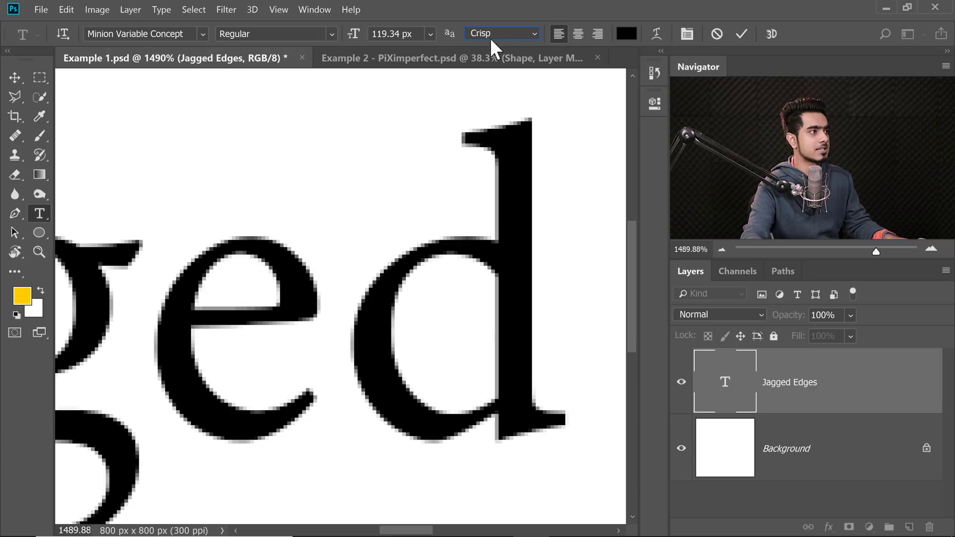
Try Strong anti-aliasing, then settle on Smooth for the Jagged Edges text
left_click(493, 34)
left_click(485, 80)
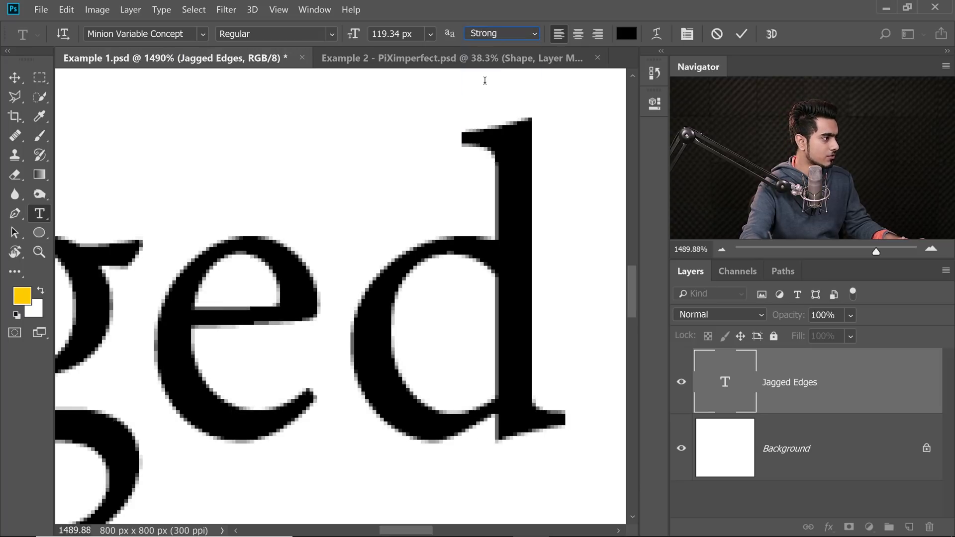
left_click(502, 35)
left_click(496, 99)
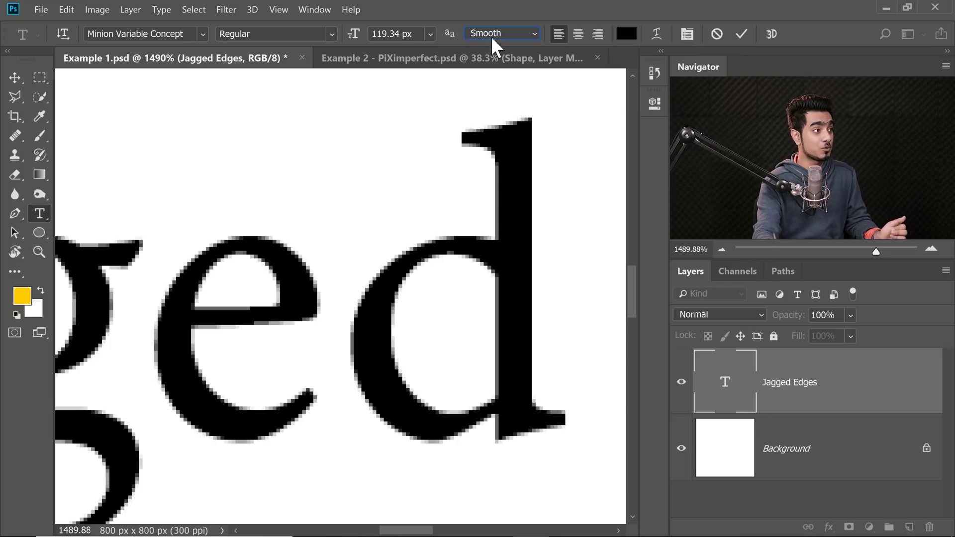
left_click(491, 37)
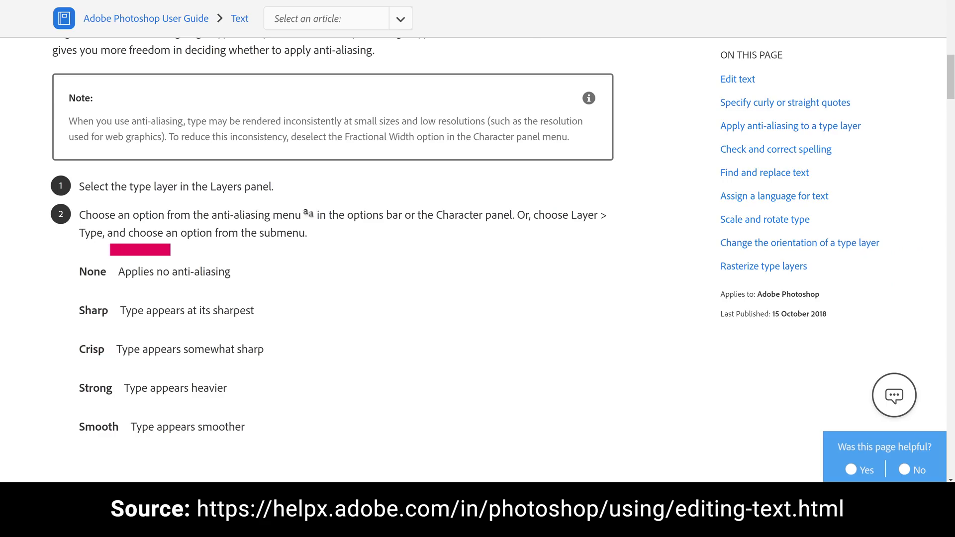